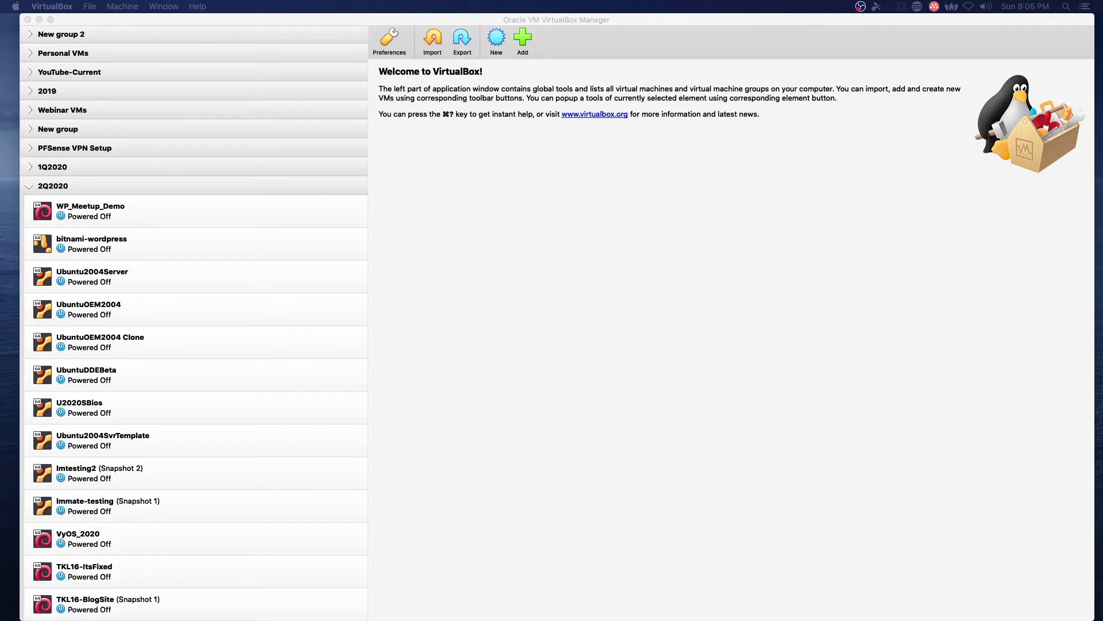
Step: Insert rescuezilla-1.0.6-64bit.iso into WP_Meetup_Demo's empty optical drive and start the VM
click(160, 207)
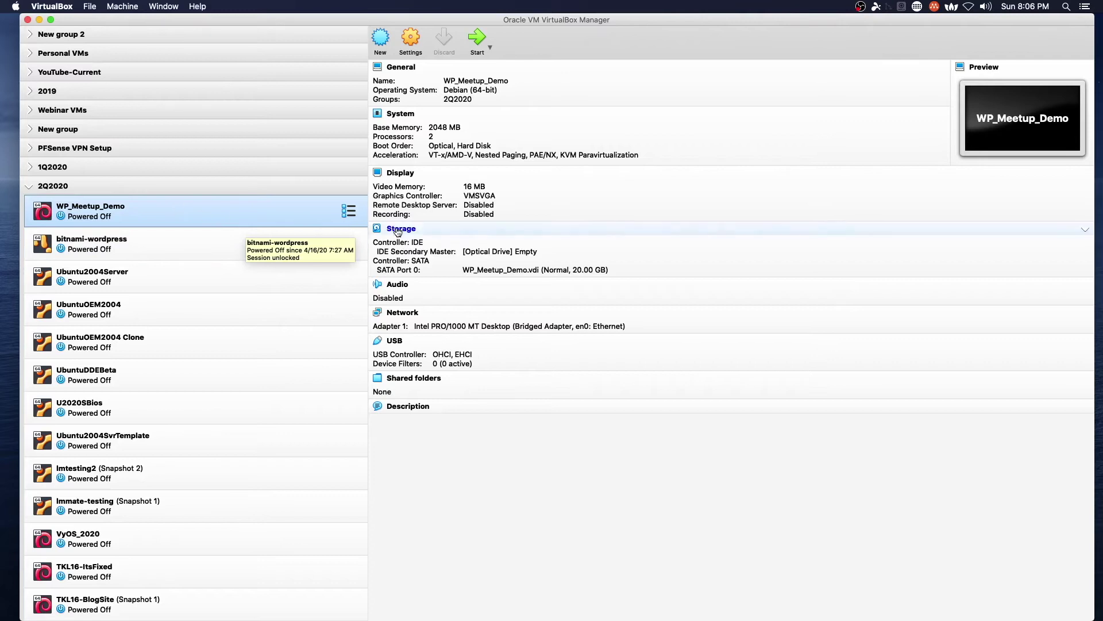
click(413, 42)
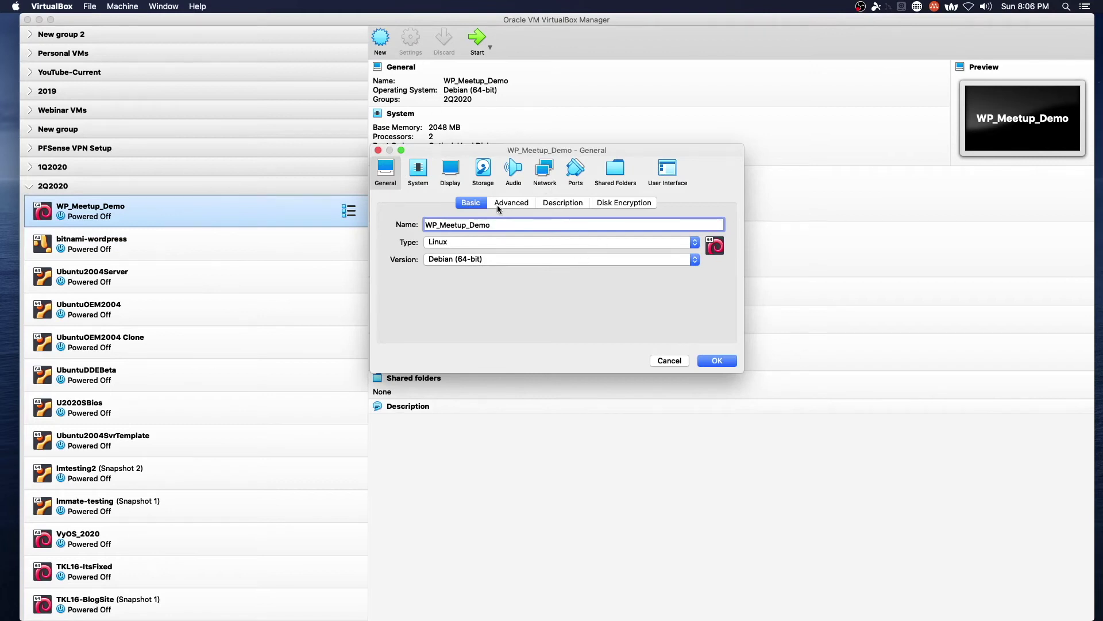
click(485, 172)
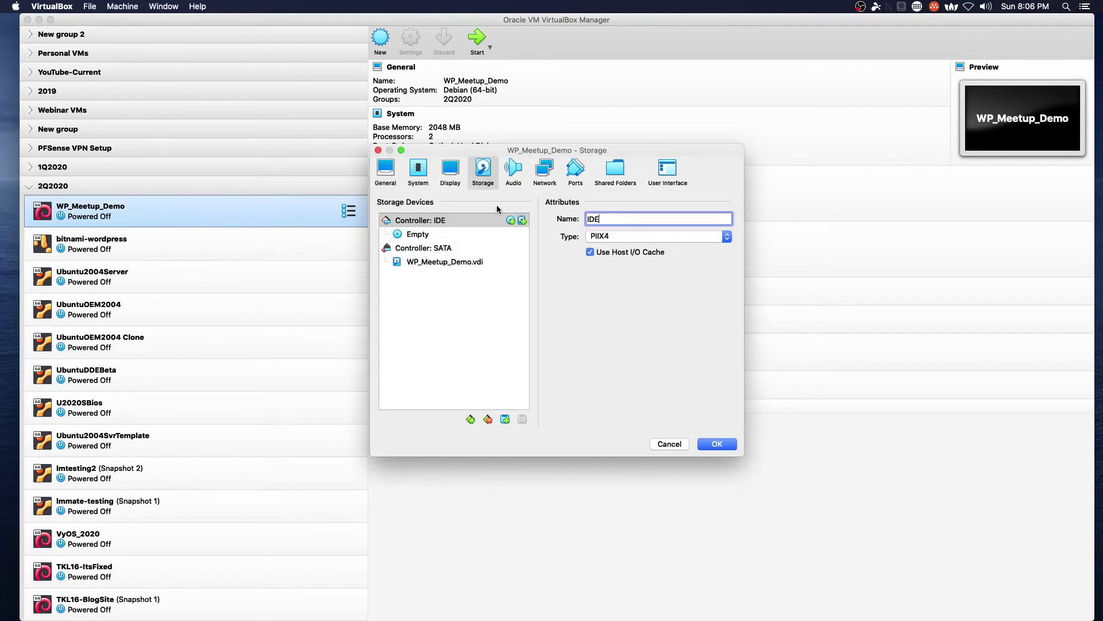
click(419, 236)
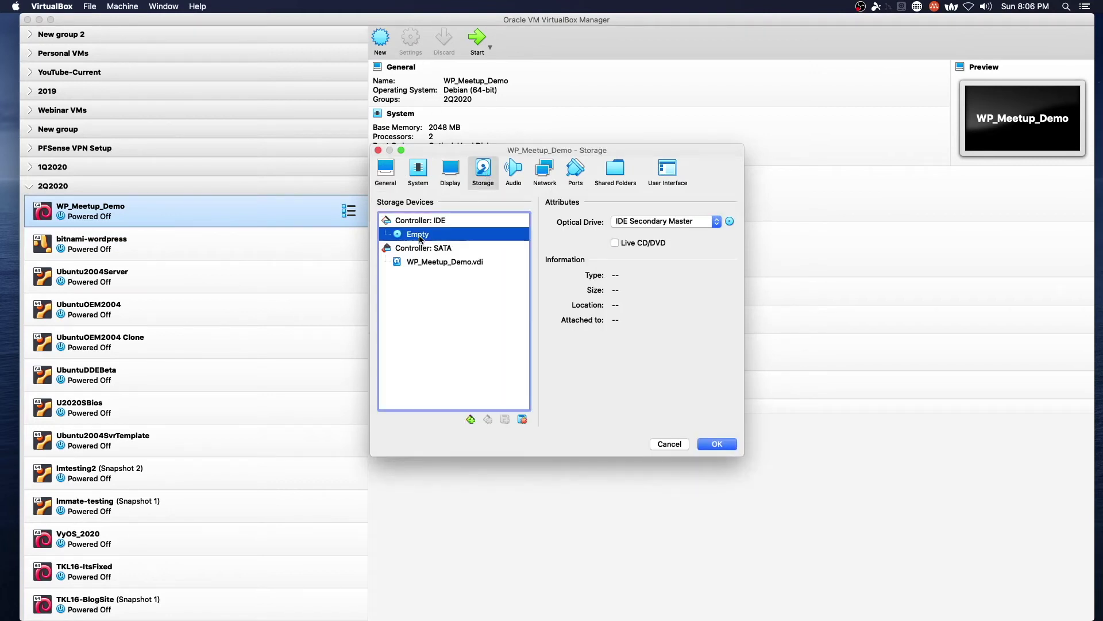
click(730, 221)
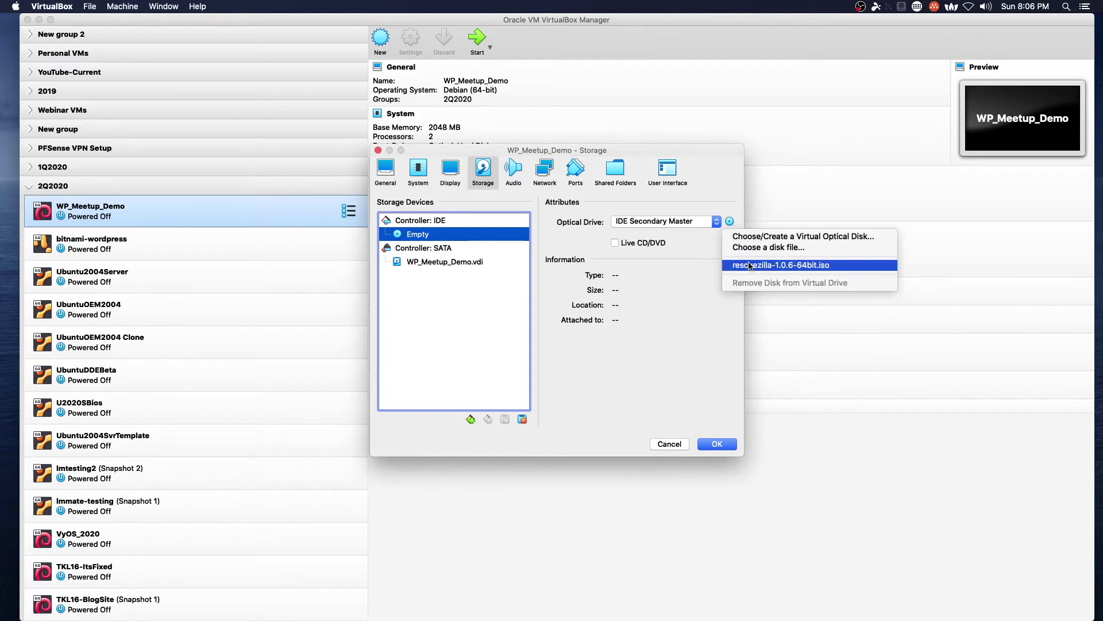
click(750, 265)
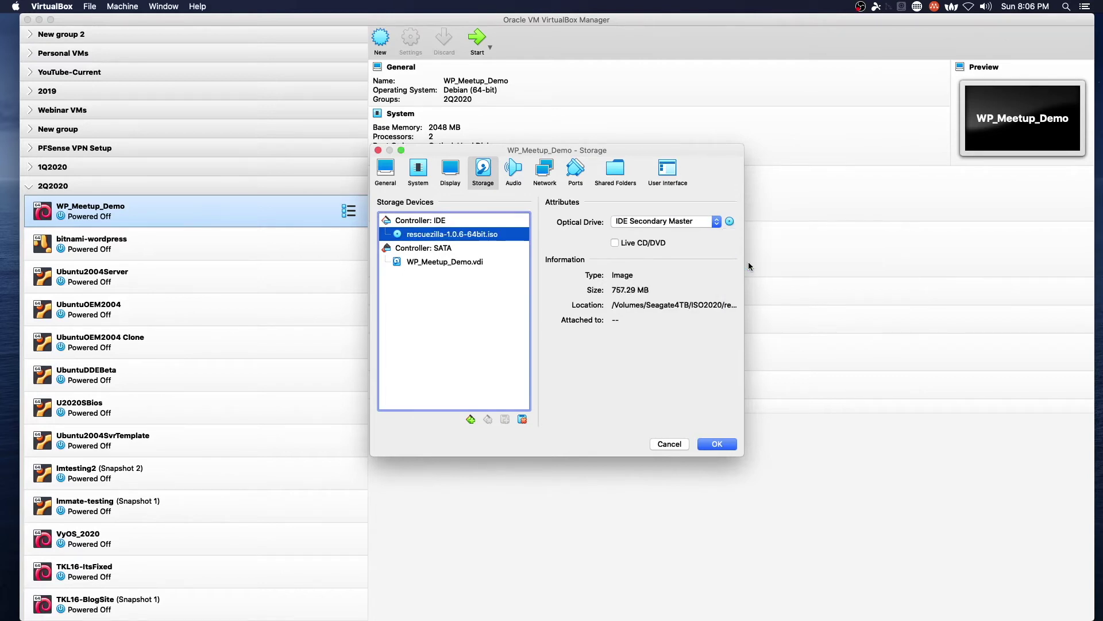
click(726, 445)
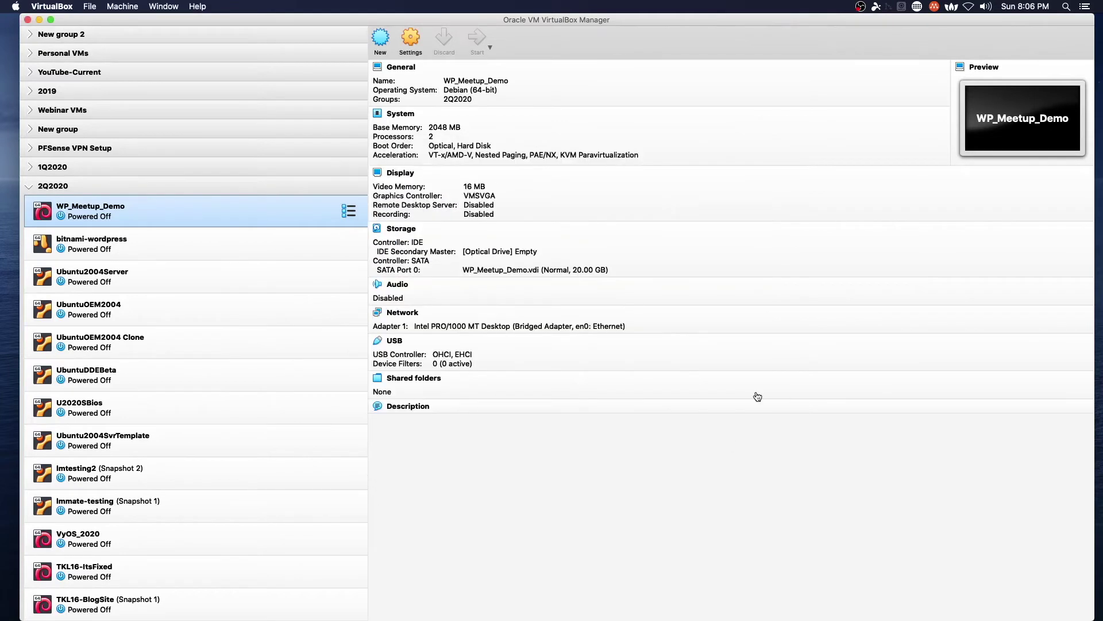
click(475, 39)
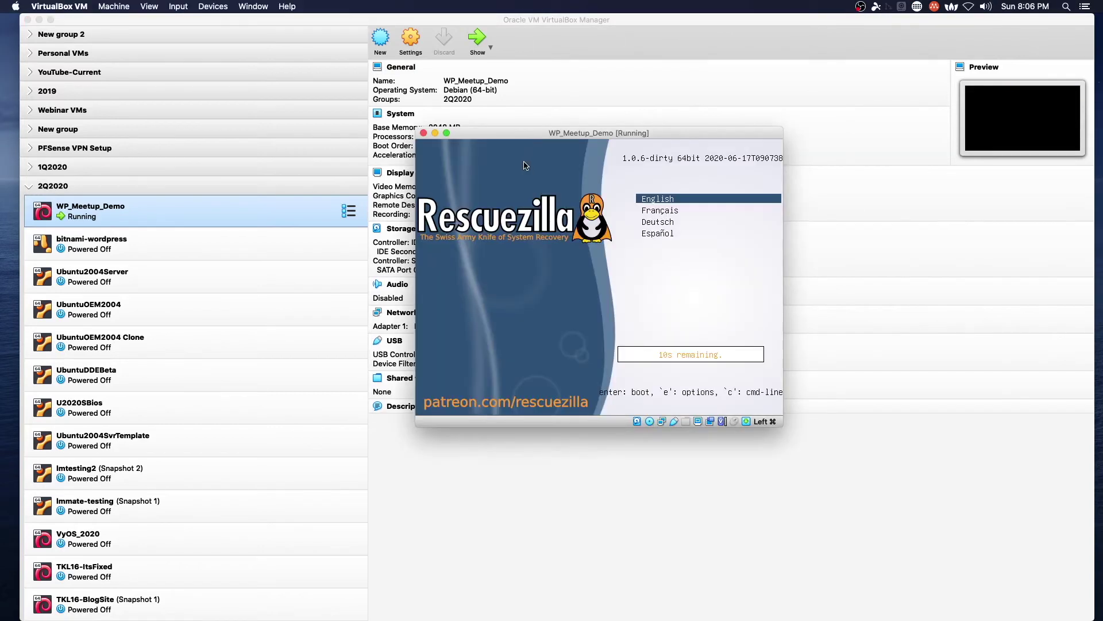
Step: Boot Rescuezilla in English and begin creating a backup image
key(Return)
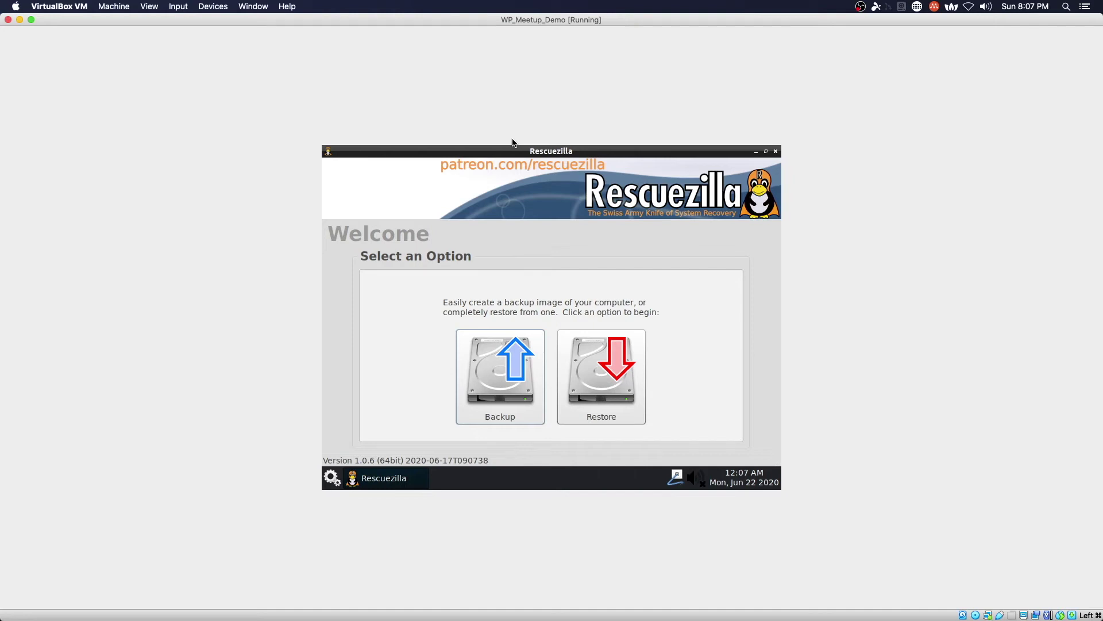
click(502, 364)
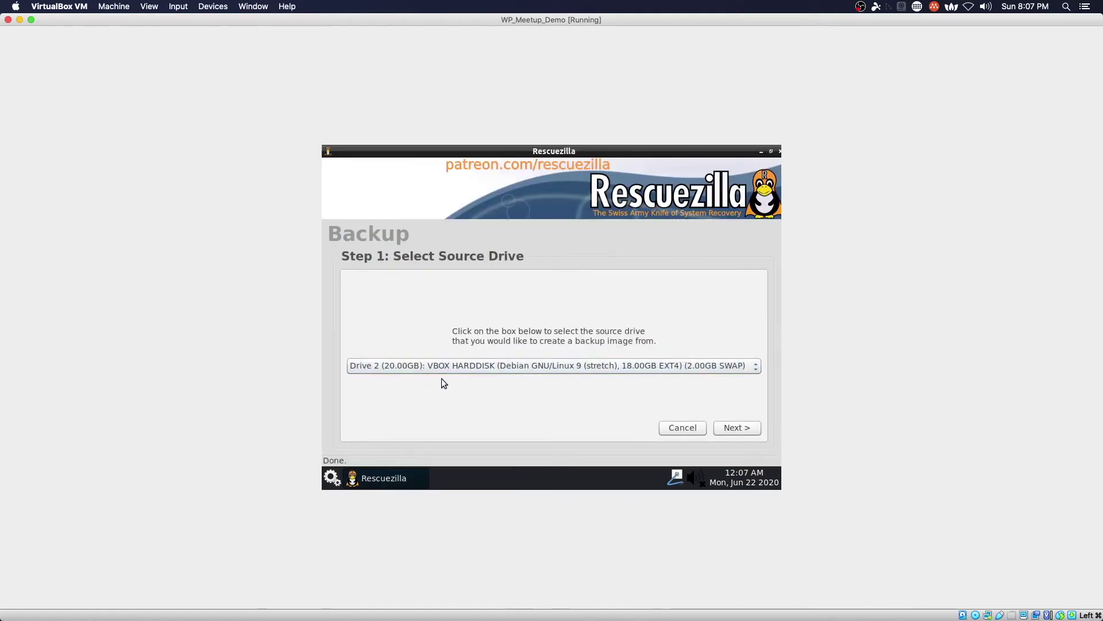
Step: Back up Drive 2 with both partitions to a destination shared over the network
click(726, 426)
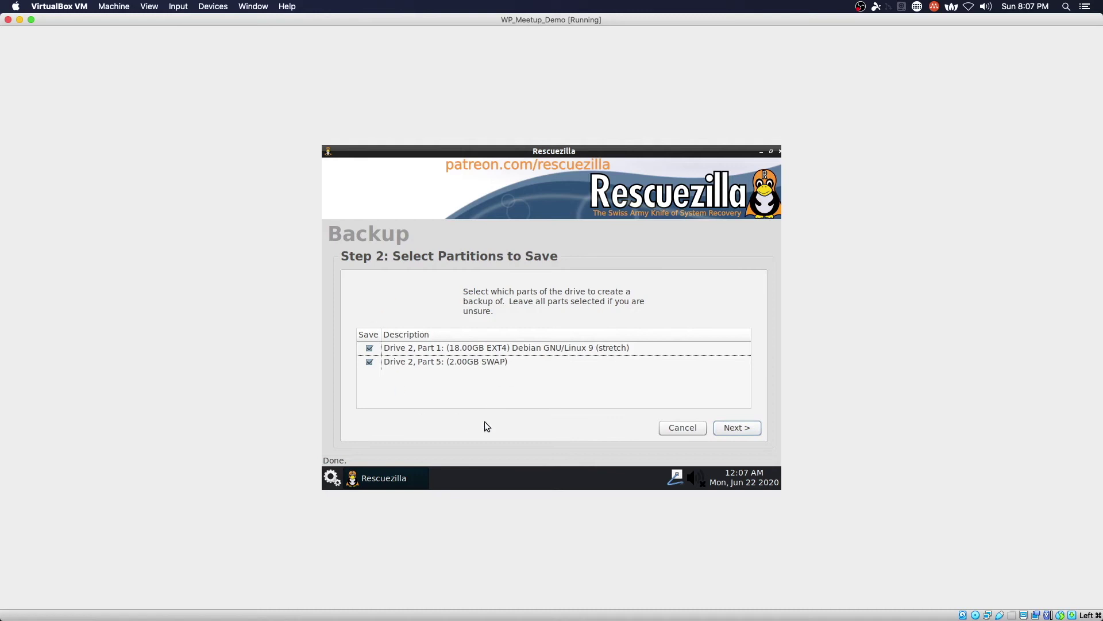
click(736, 430)
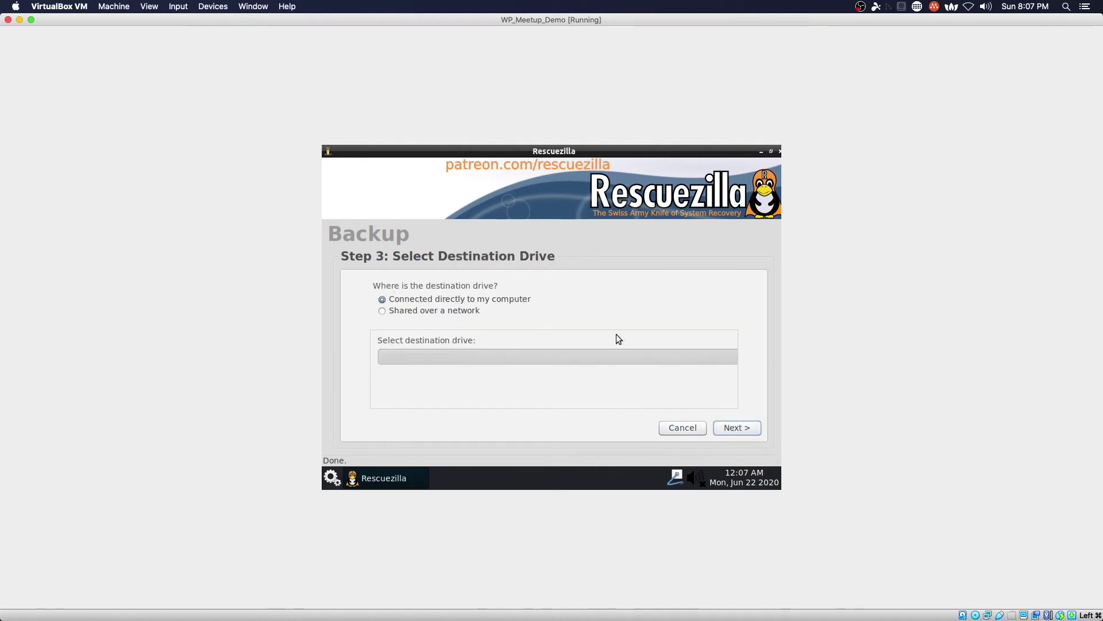
click(433, 312)
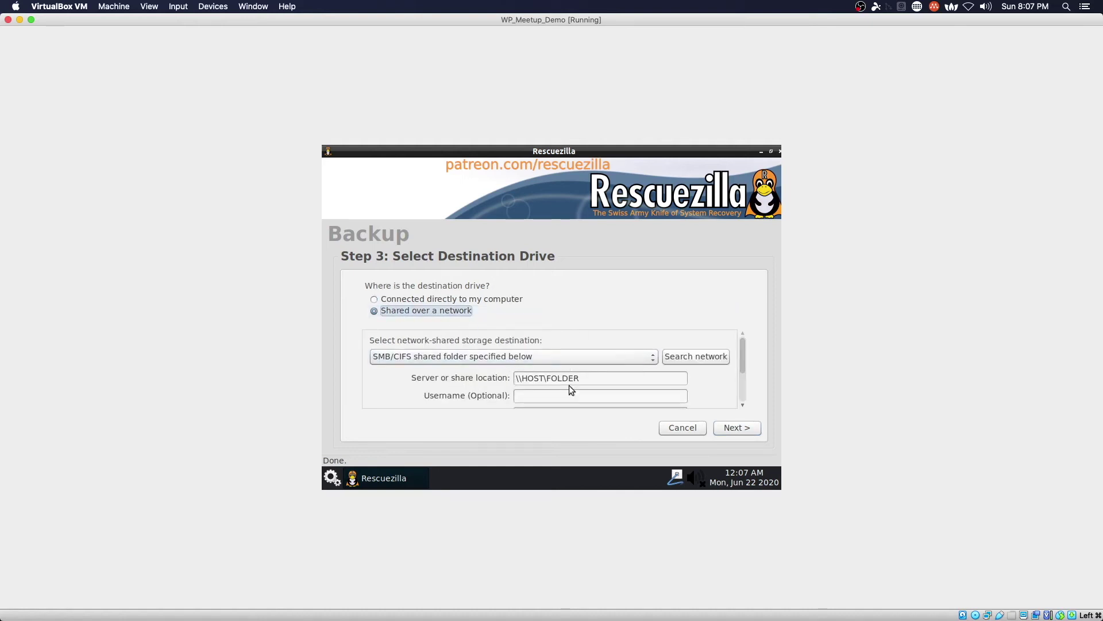
Step: Set the share to \\172.16.74.55\Download with username admin and confirm the destination
double_click(647, 380)
click(647, 381)
triple_click(646, 380)
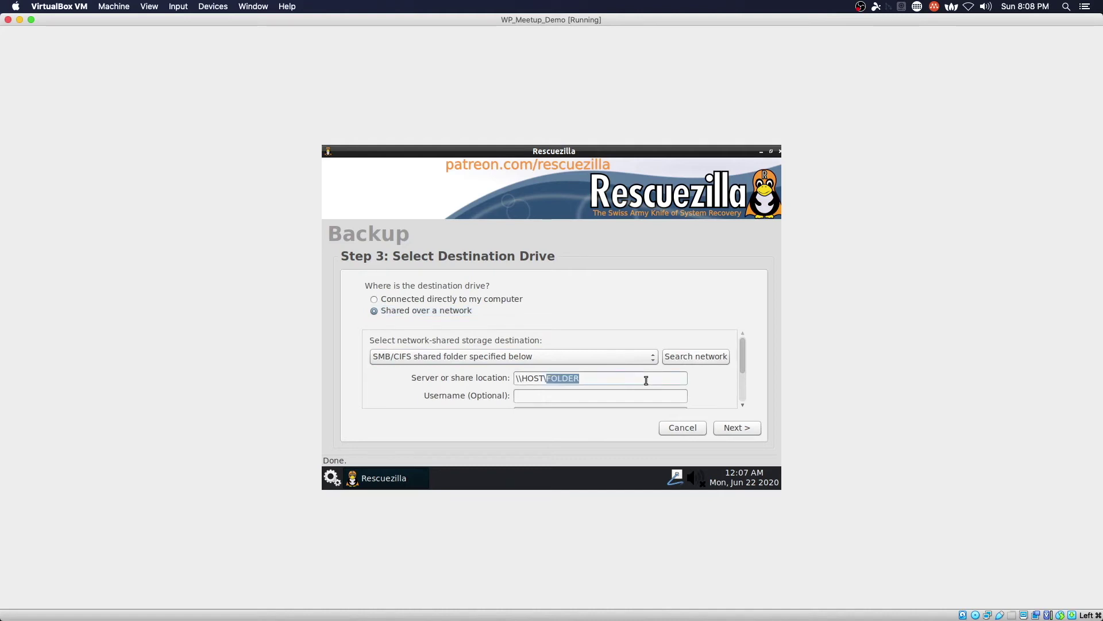
text(\\172.16.74.55\Download)
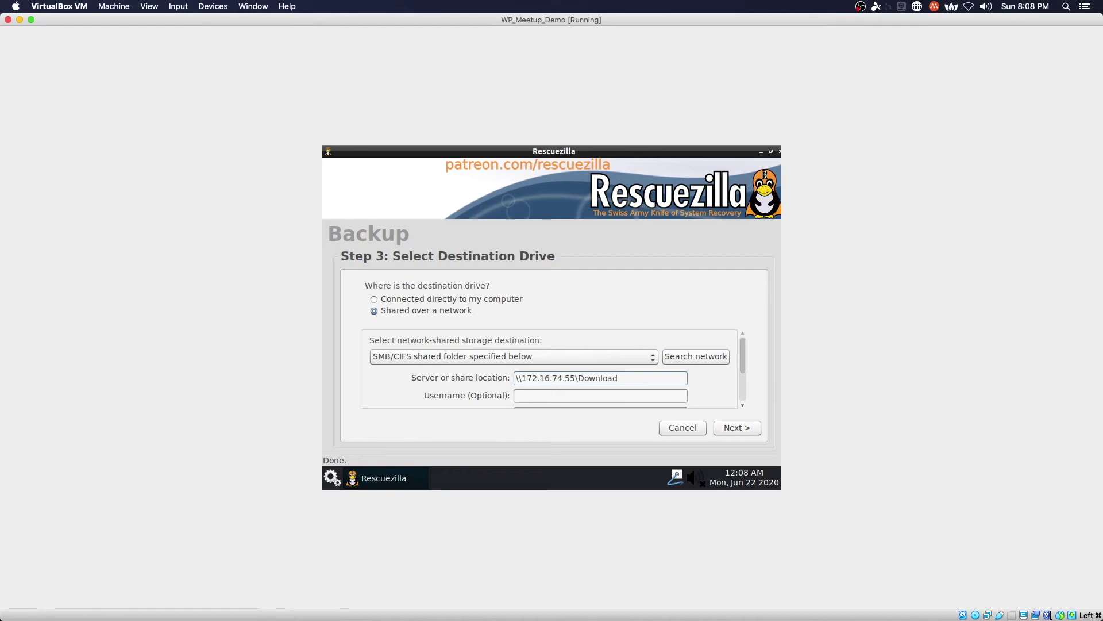
click(601, 396)
text(admin)
scroll(731, 402, down, 2)
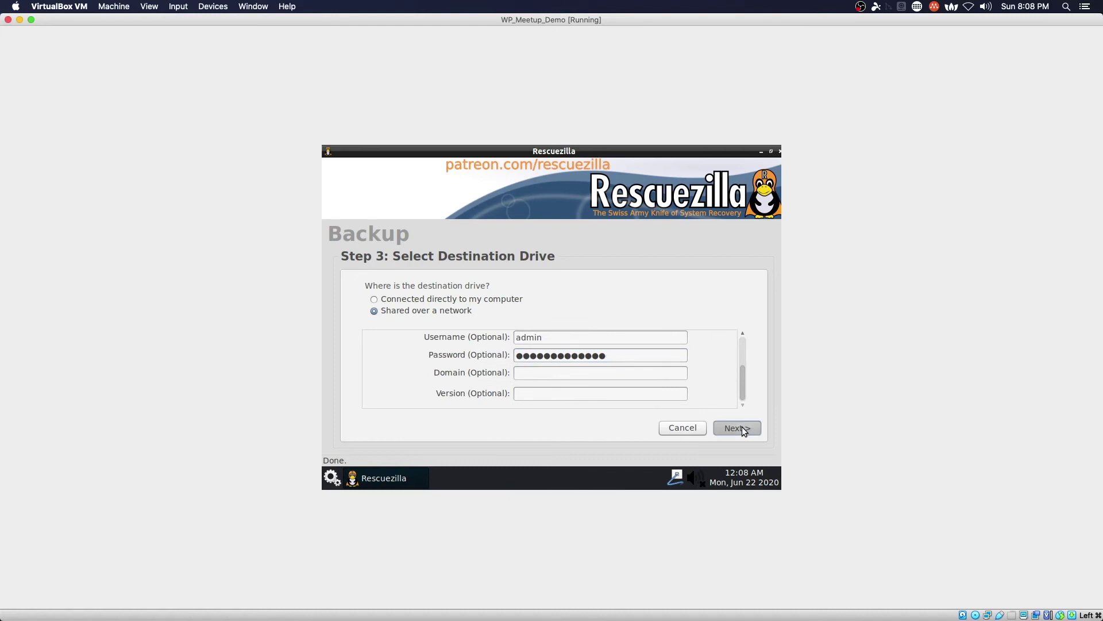
click(744, 430)
Step: Create a VMBackupDemo folder on the share and save backup image 20200622 into it
click(717, 384)
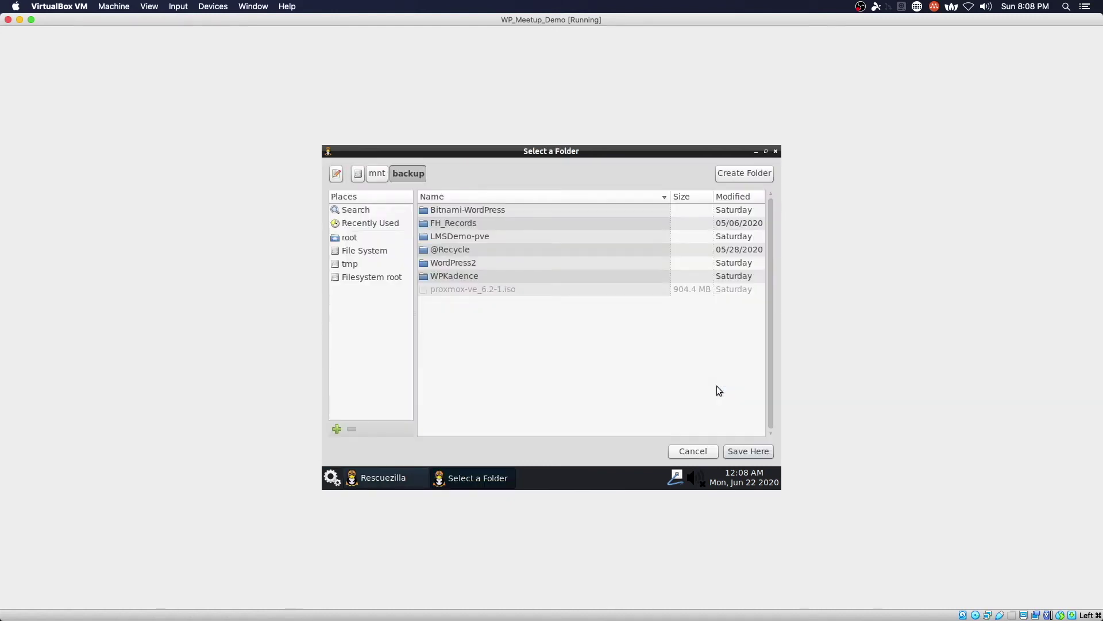
click(741, 174)
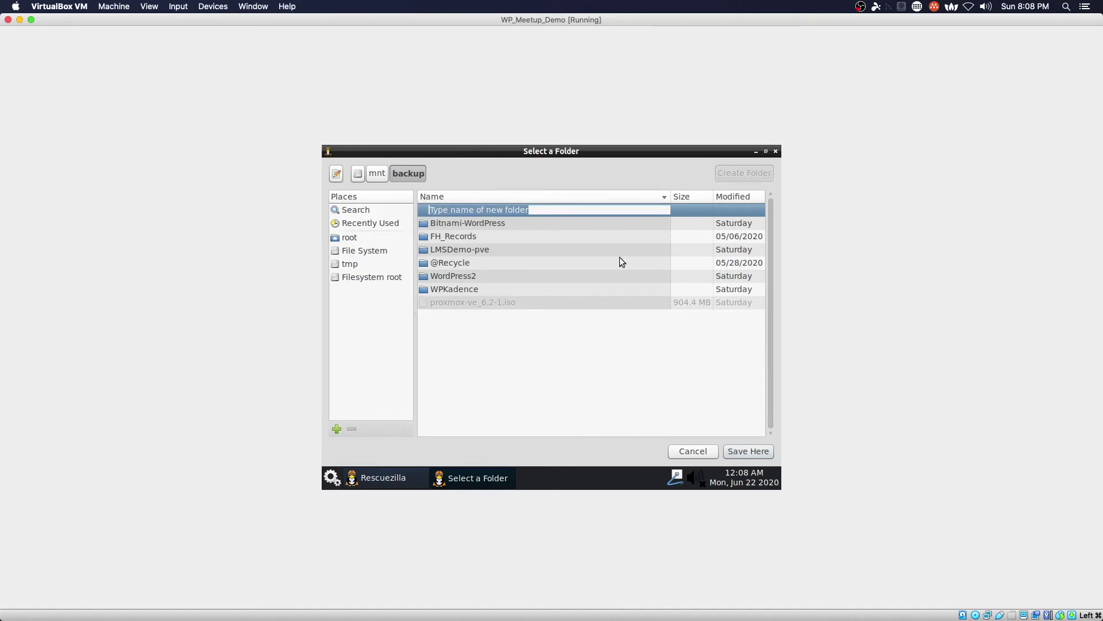
text(VMBacku)
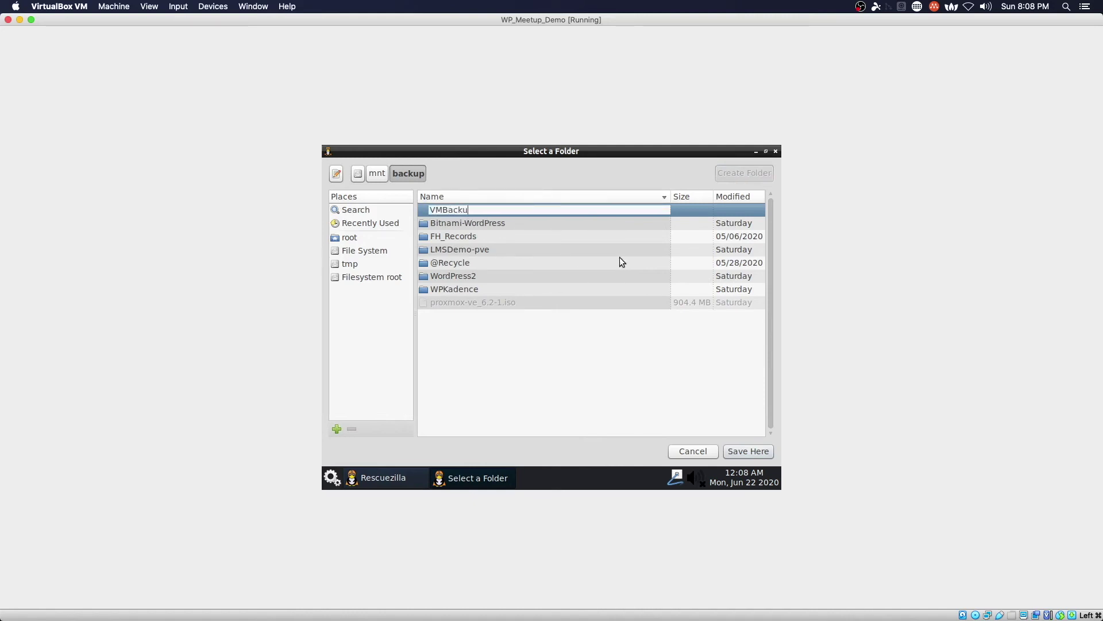
text(pDemo)
key(Return)
click(749, 454)
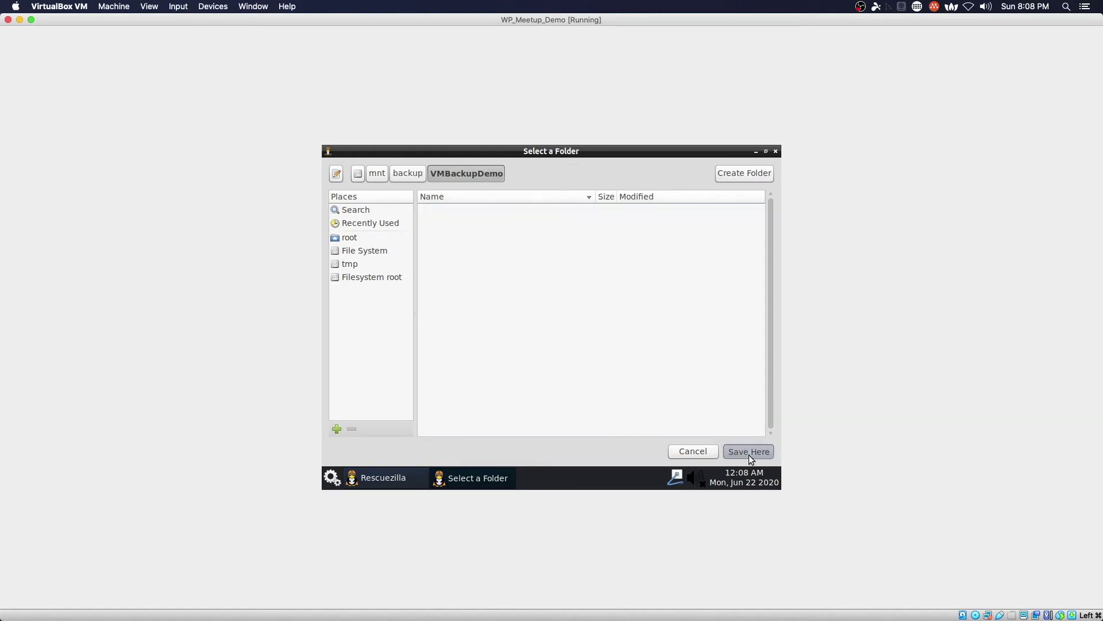
click(749, 429)
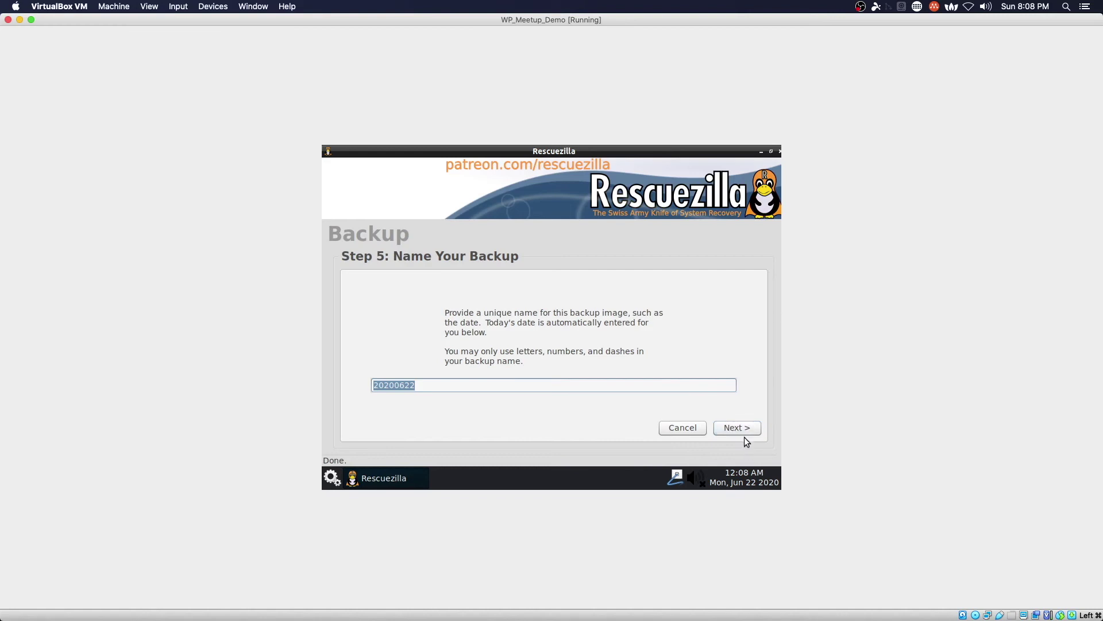
click(741, 427)
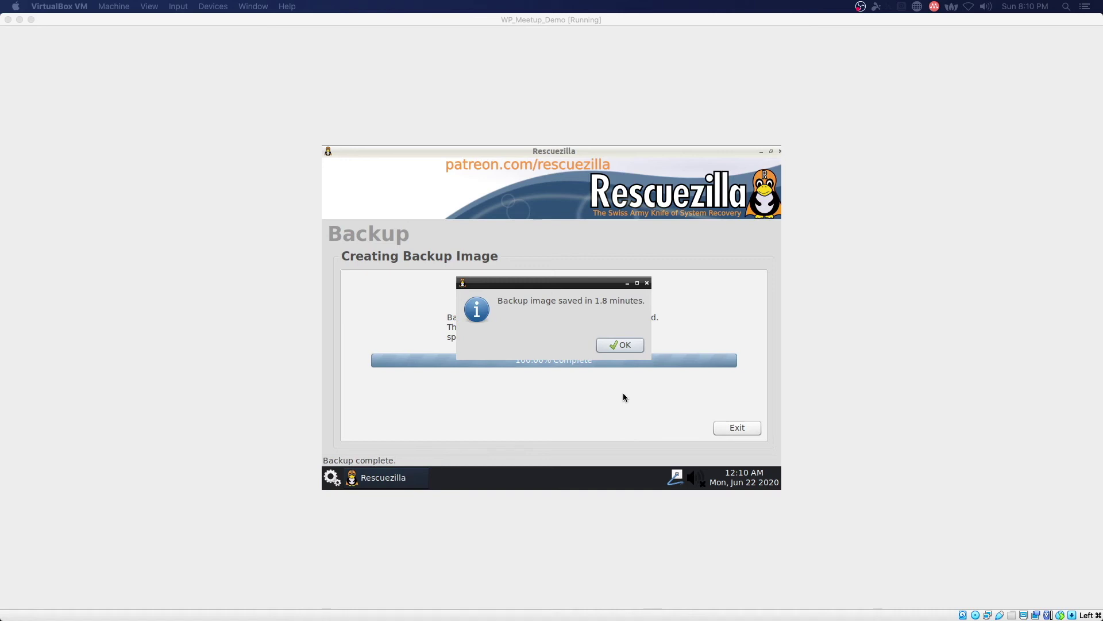
Step: Dismiss the backup-complete notice, exit the wizard, and shut down Rescuezilla
click(618, 346)
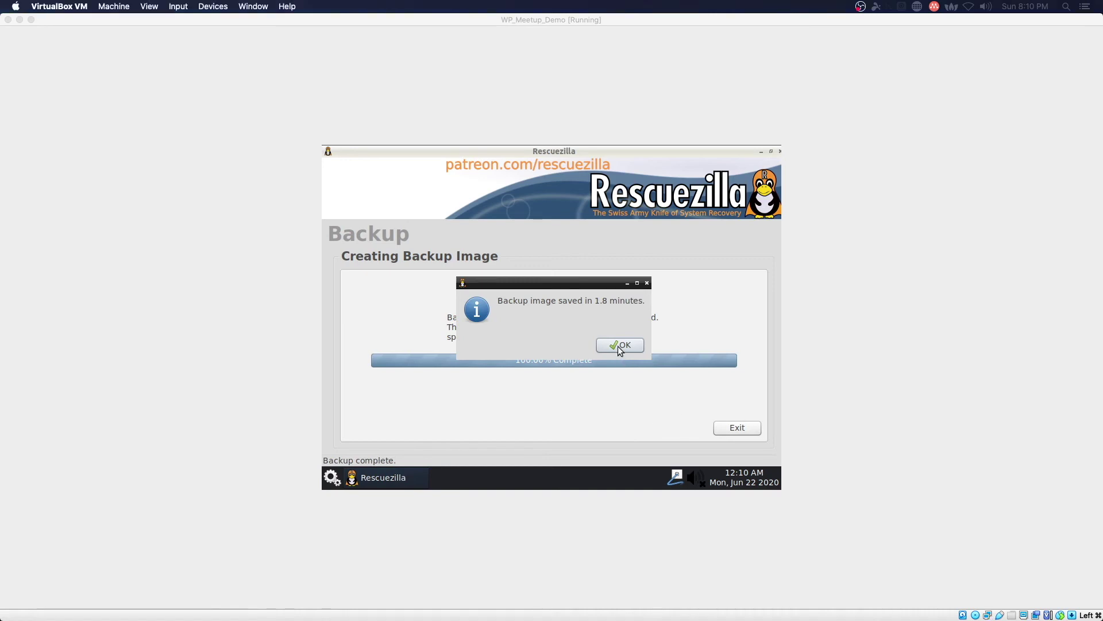
click(618, 346)
click(746, 433)
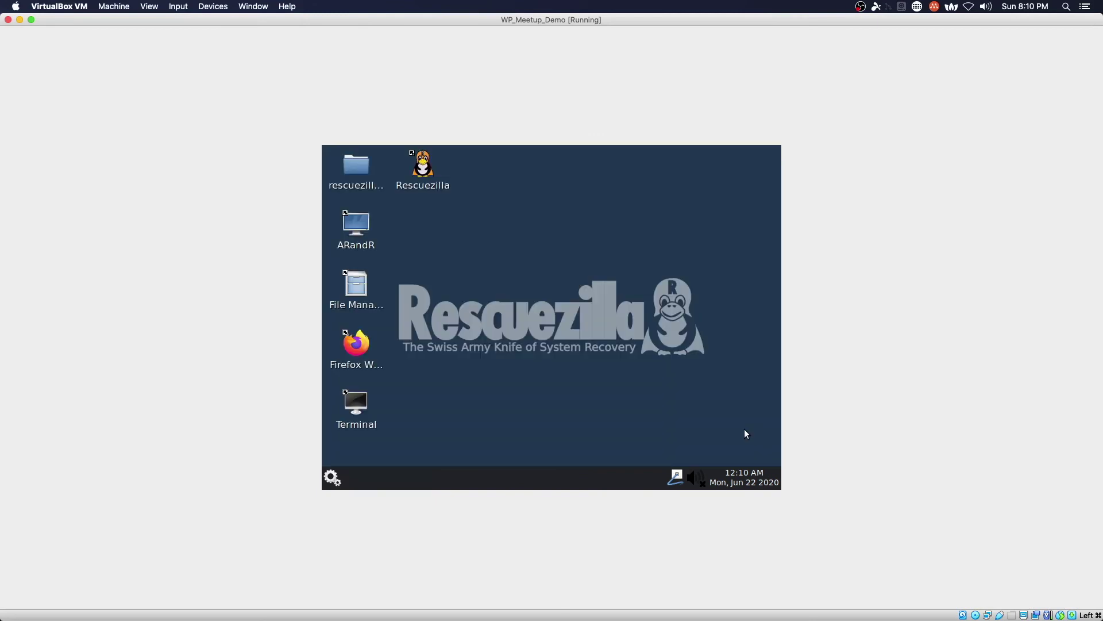
click(339, 482)
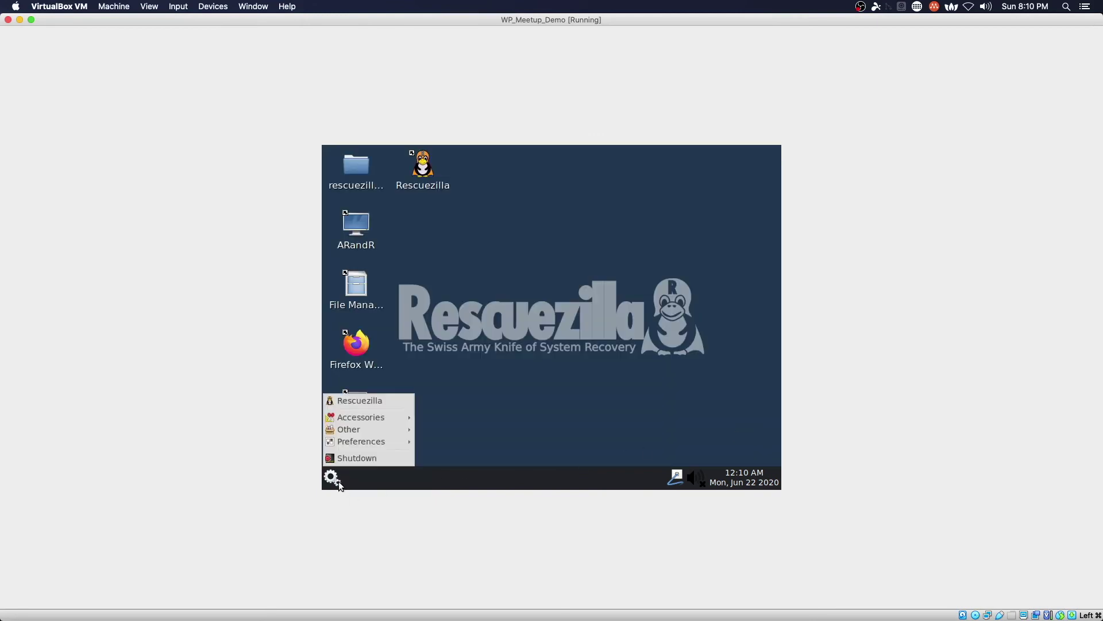
click(377, 459)
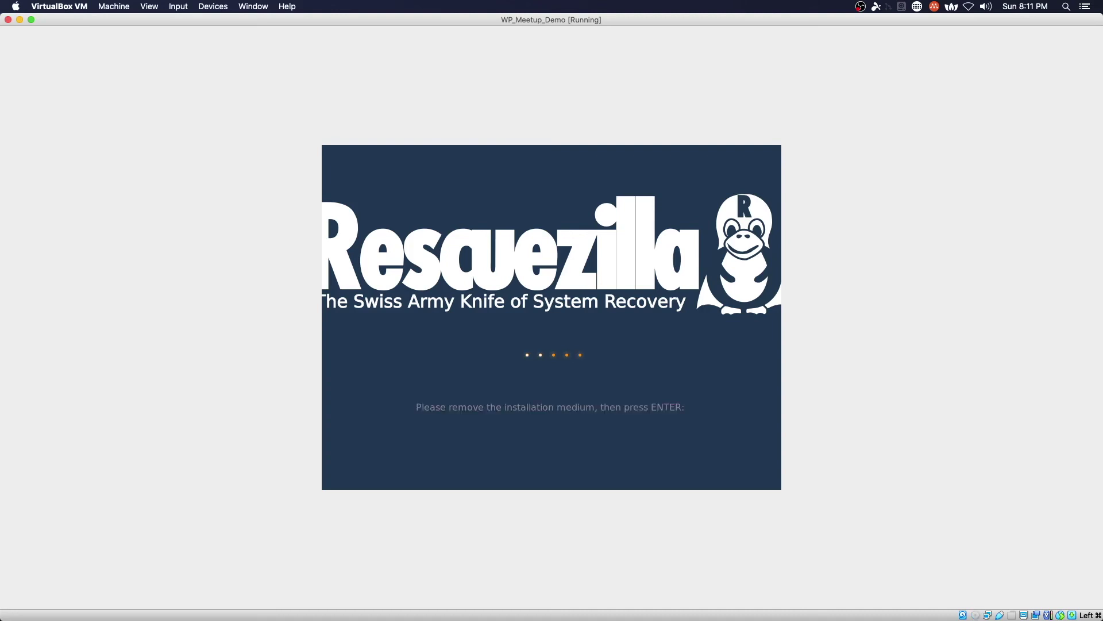
click(220, 8)
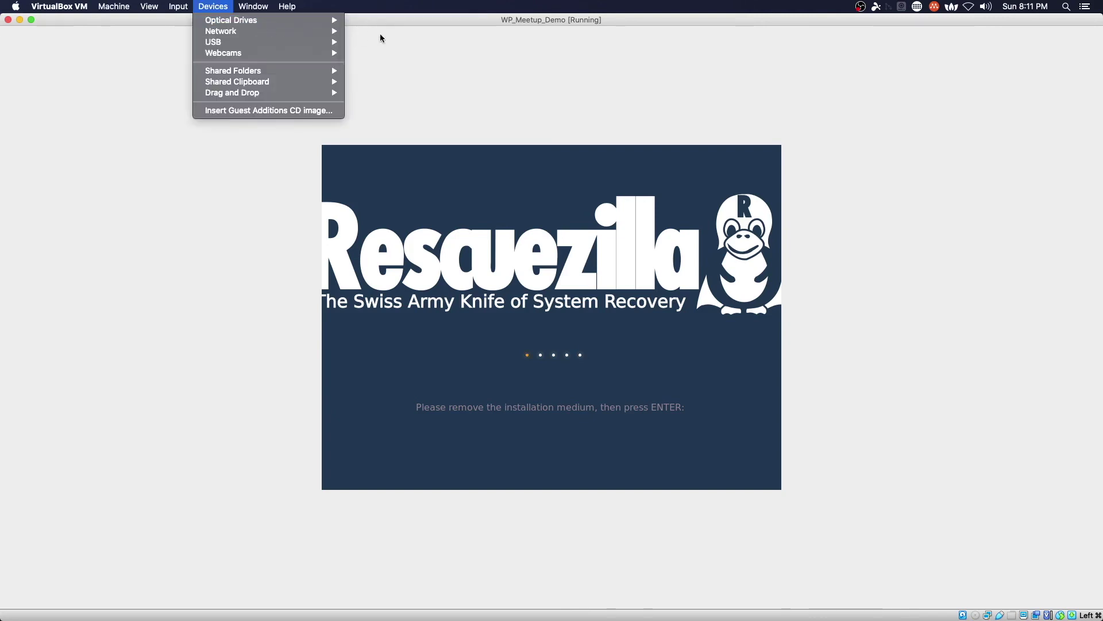
Step: Remove the Rescuezilla ISO from the virtual optical drive via Devices > Optical Drives
mouse_move(310, 21)
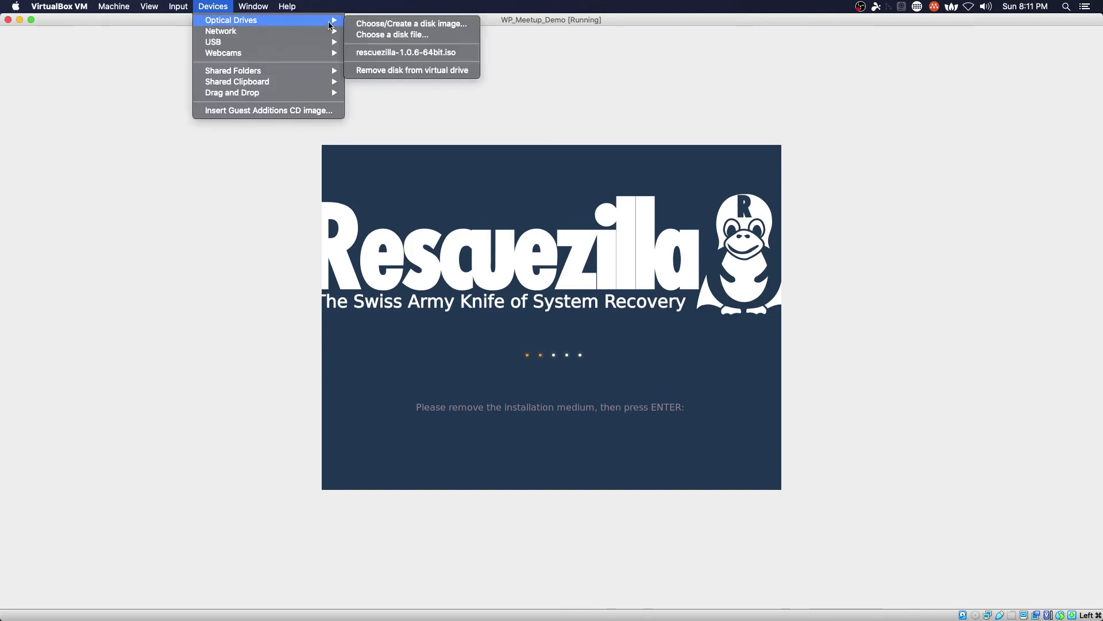
click(394, 72)
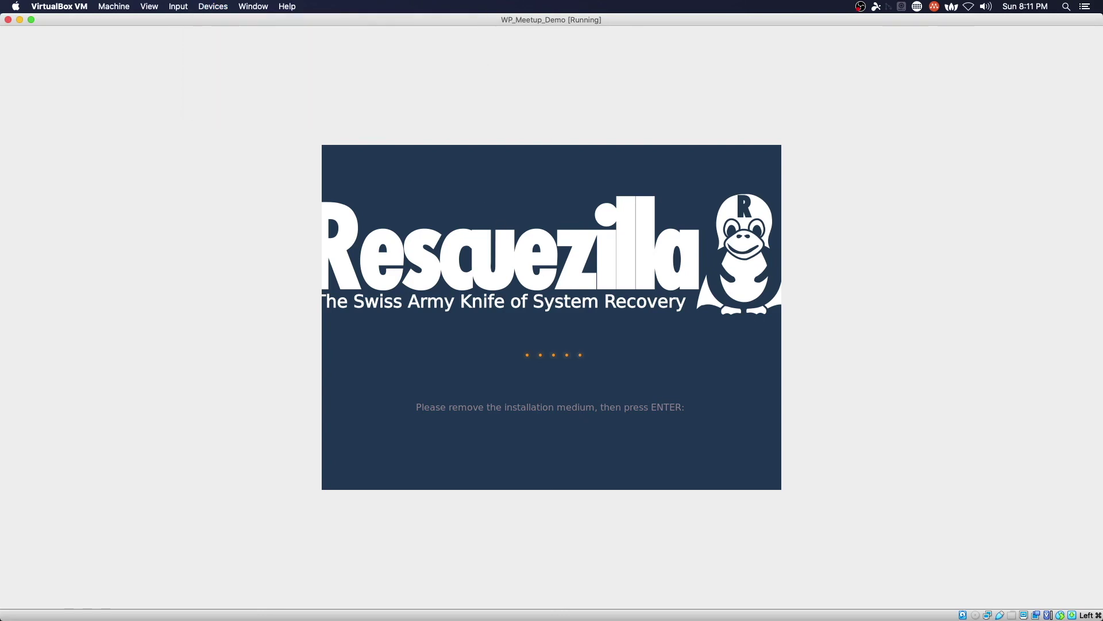